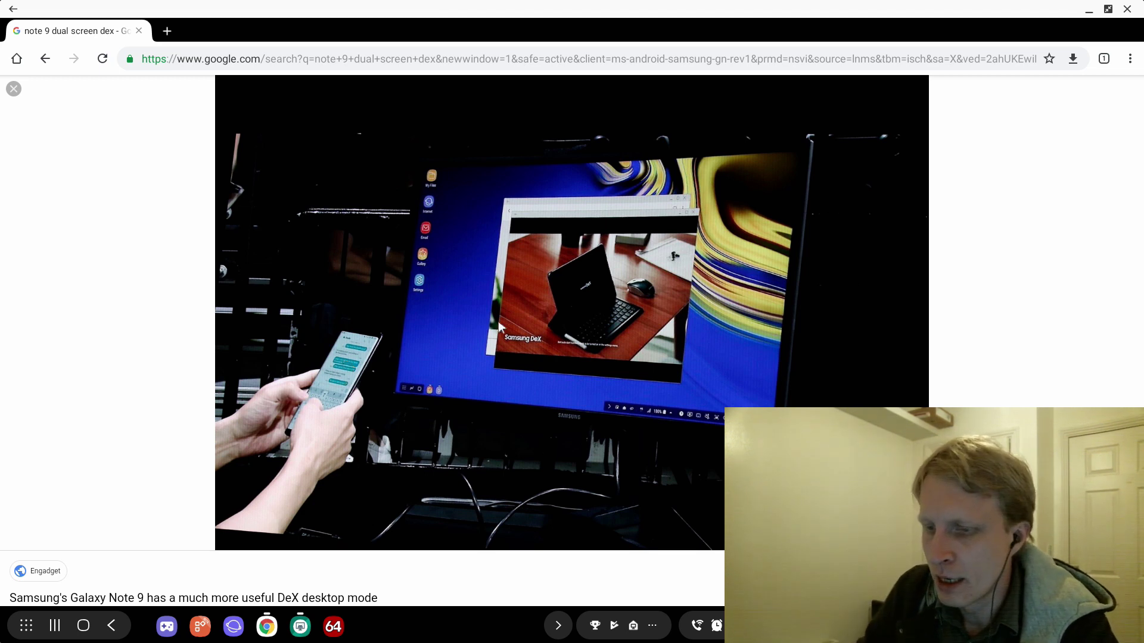
{"action": "left_click", "coordinate": [1102, 626]}
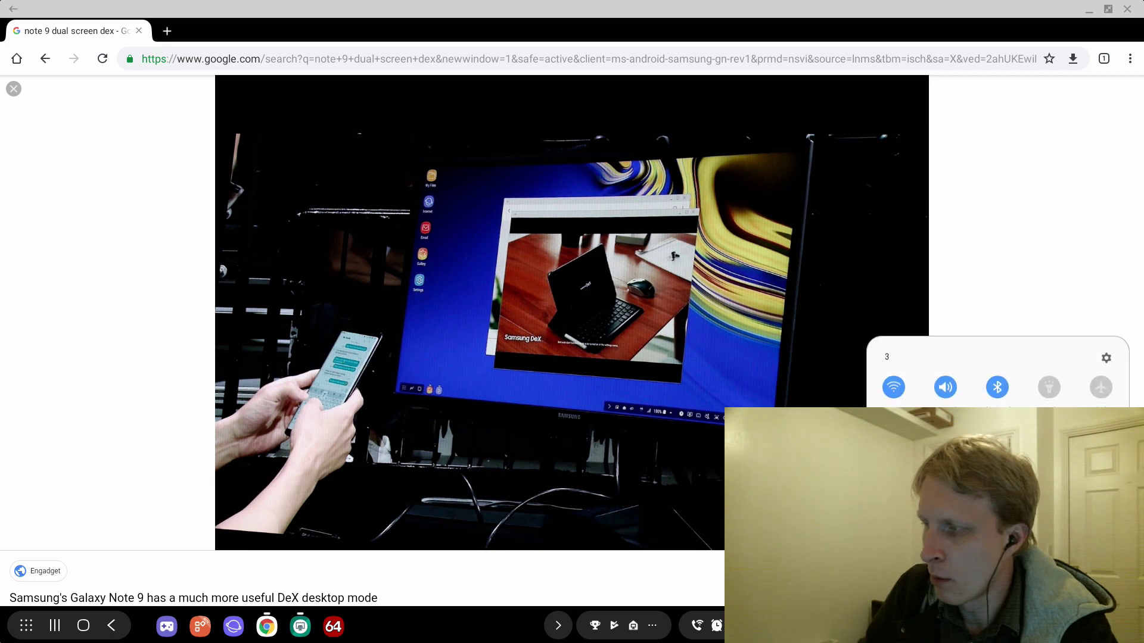
{"action": "left_click", "coordinate": [1106, 358]}
{"action": "scroll", "coordinate": [209, 424], "scroll_direction": "down", "scroll_amount": 5}
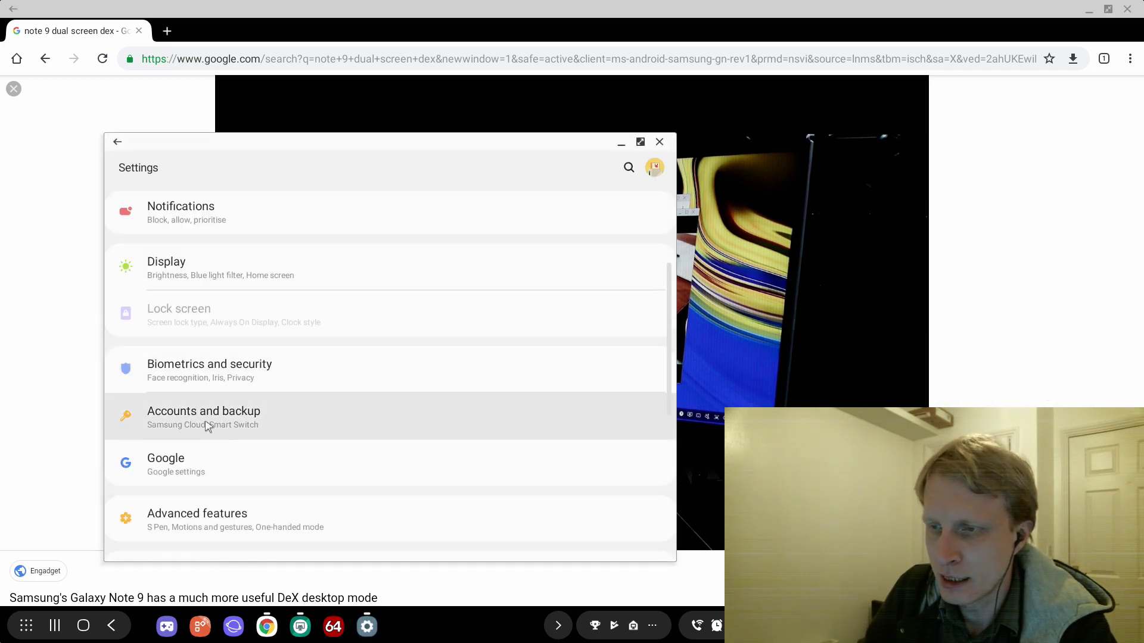
{"action": "left_click", "coordinate": [192, 265]}
{"action": "scroll", "coordinate": [209, 456], "scroll_direction": "down", "scroll_amount": 5}
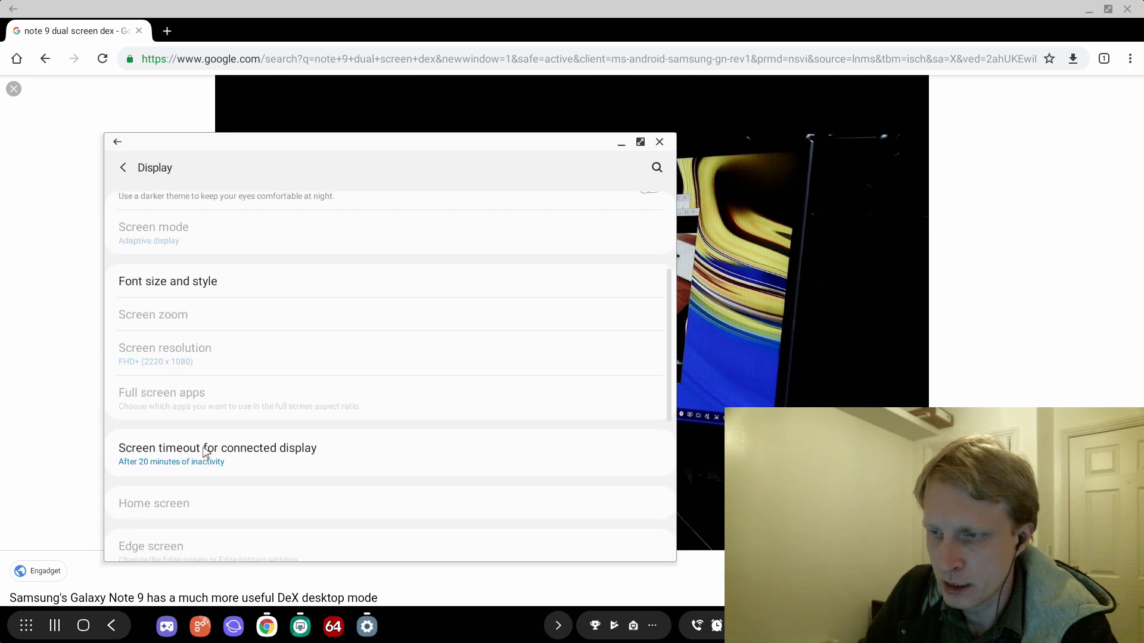
{"action": "left_click", "coordinate": [170, 462]}
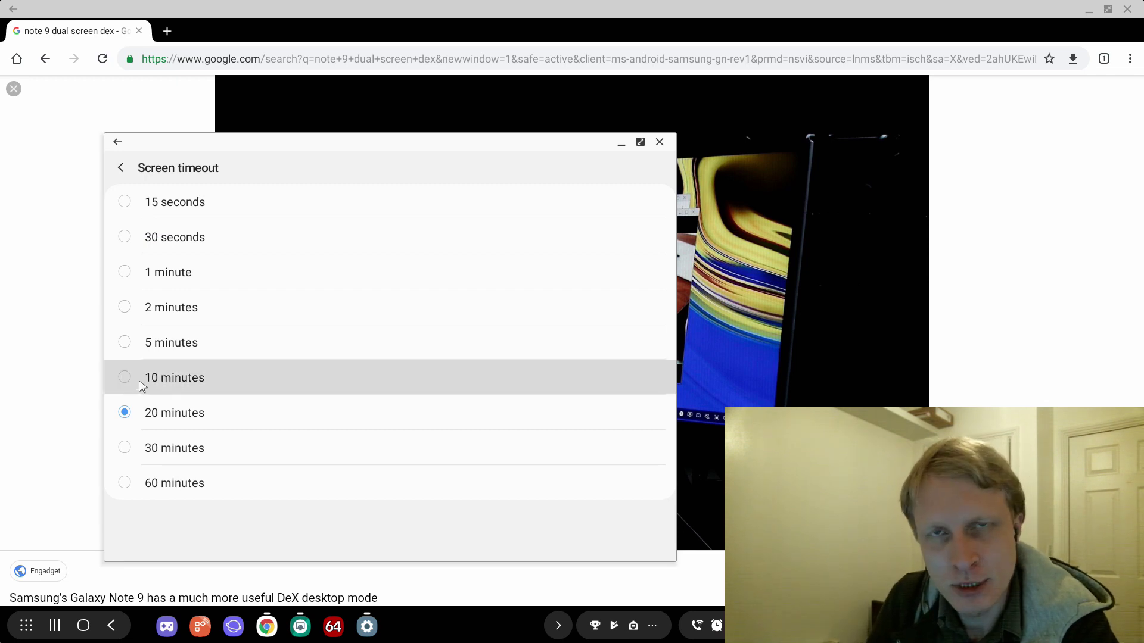
{"action": "left_click", "coordinate": [98, 111]}
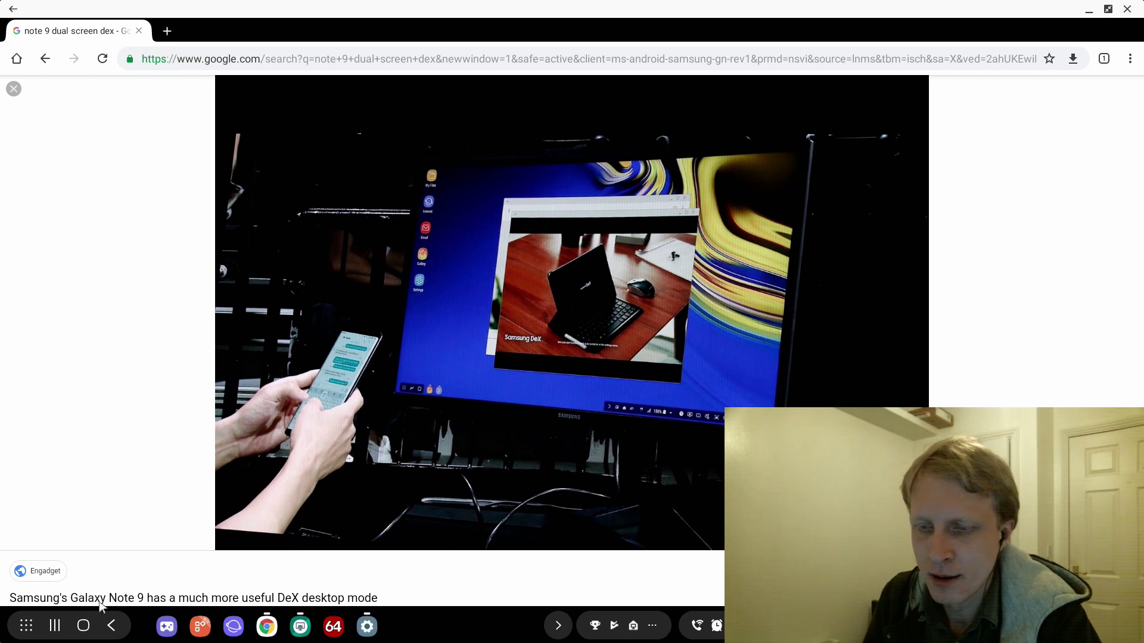
Find 'store' in the Apps drawer and launch Google Play Store.
{"action": "left_click", "coordinate": [43, 621]}
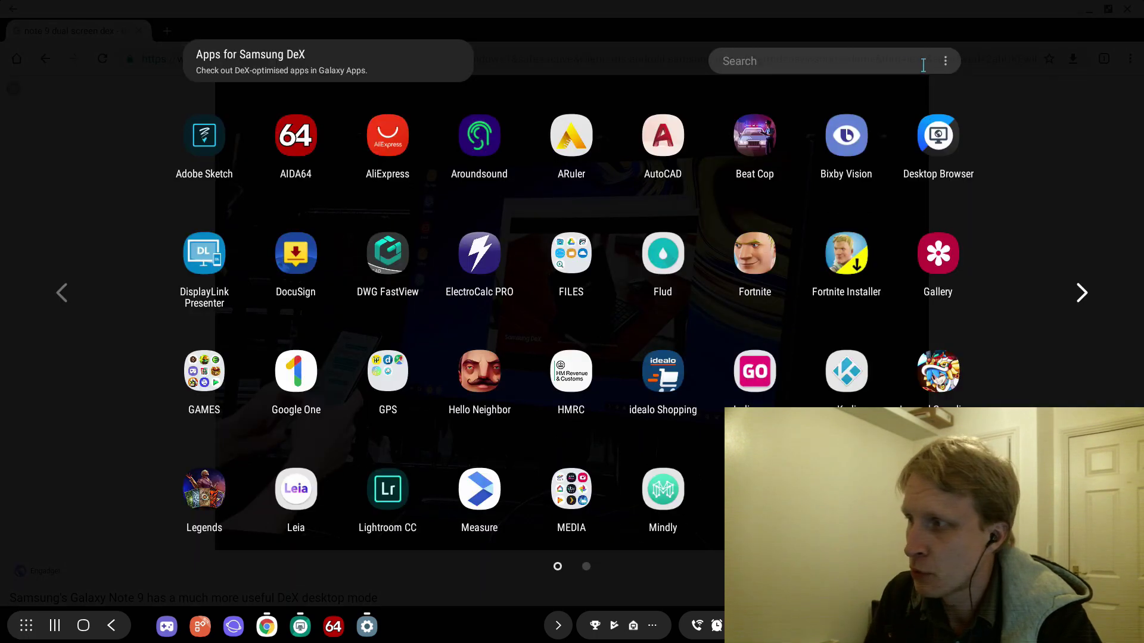
{"action": "left_click", "coordinate": [904, 64]}
{"action": "type", "text": "st"}
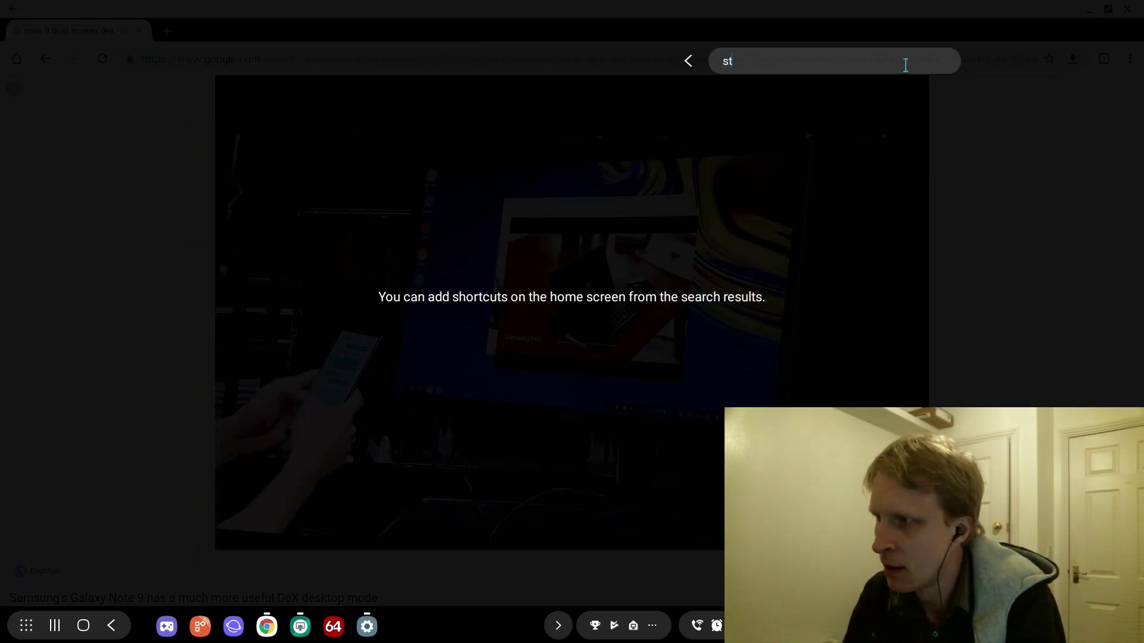
{"action": "type", "text": "t"}
{"action": "key", "text": "BackSpace"}
{"action": "type", "text": "ore"}
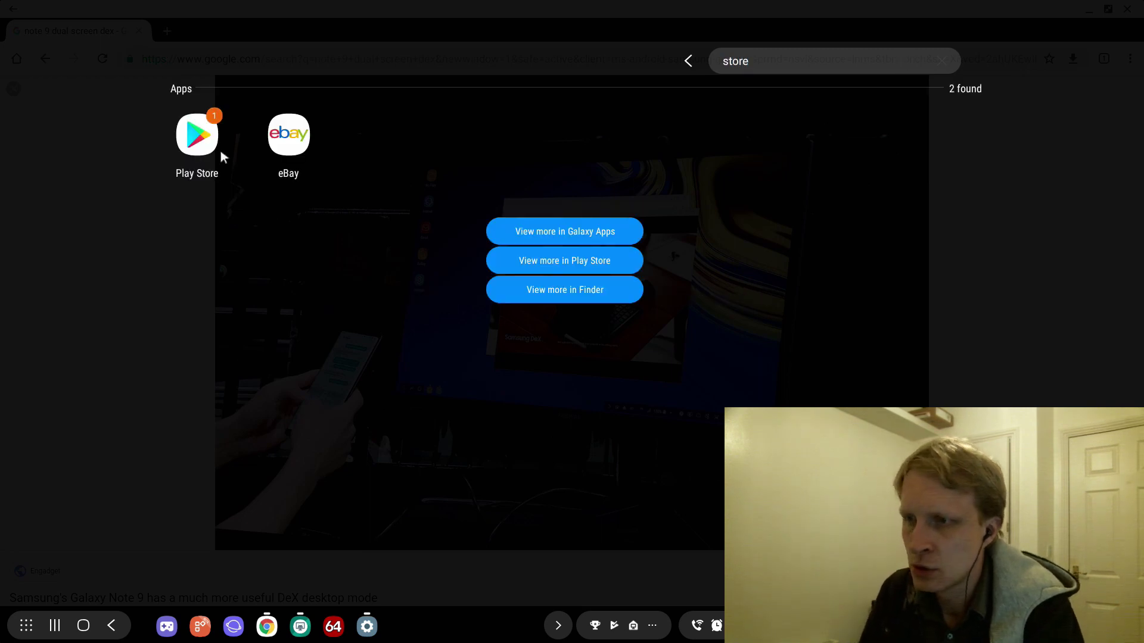
{"action": "left_click", "coordinate": [198, 136]}
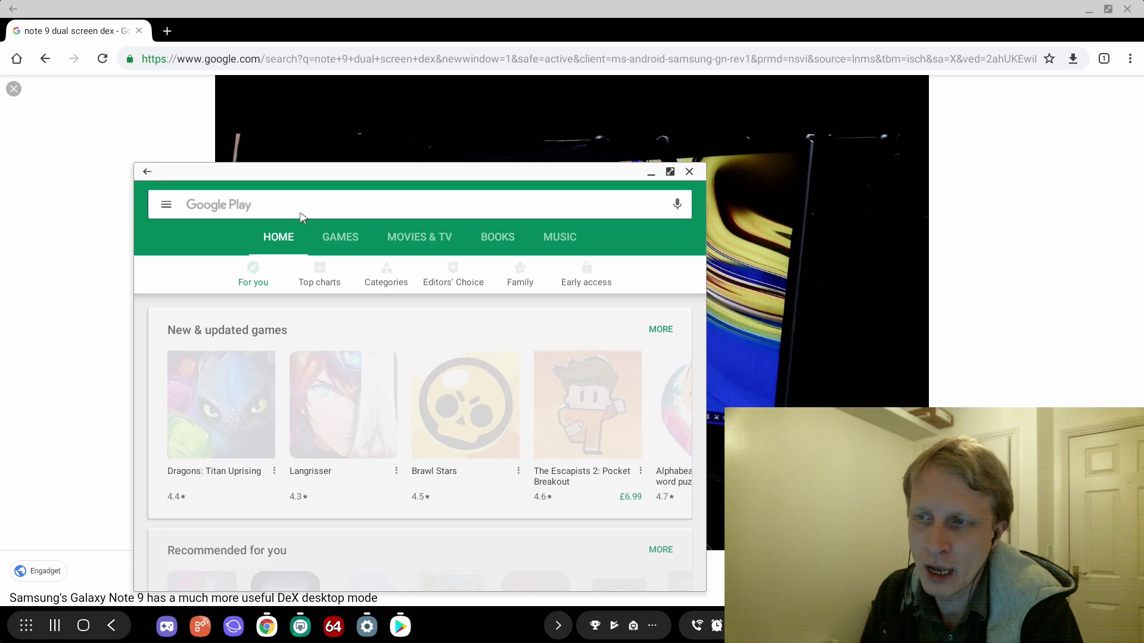
Search Google Play for 'desktop hub' and maximize the Play Store window.
{"action": "left_click", "coordinate": [299, 213]}
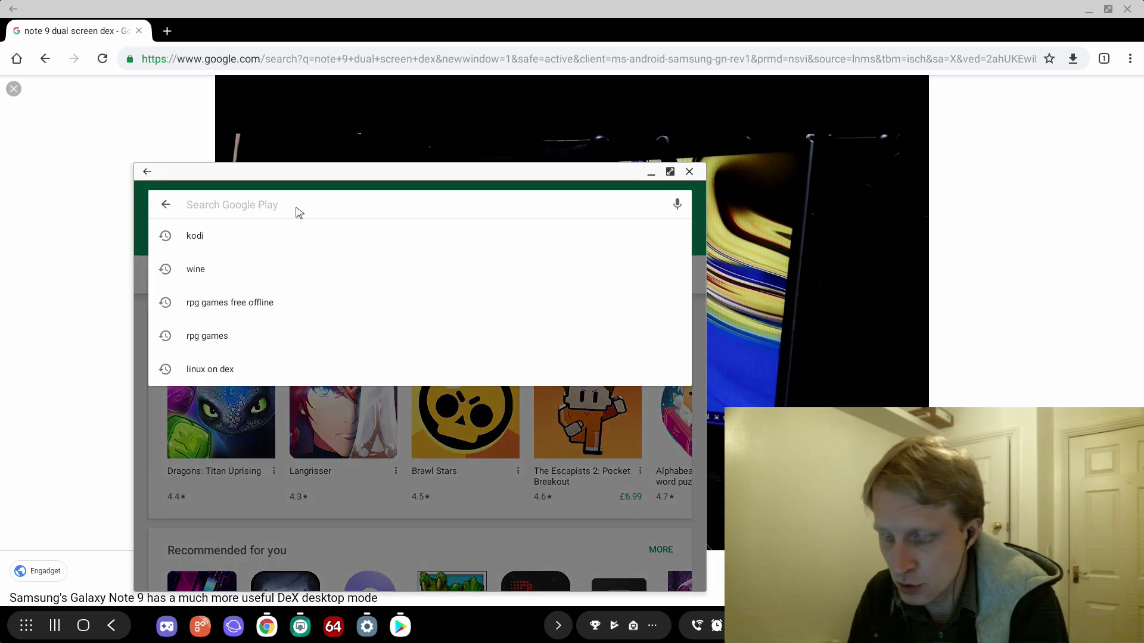
{"action": "type", "text": "desktop hub"}
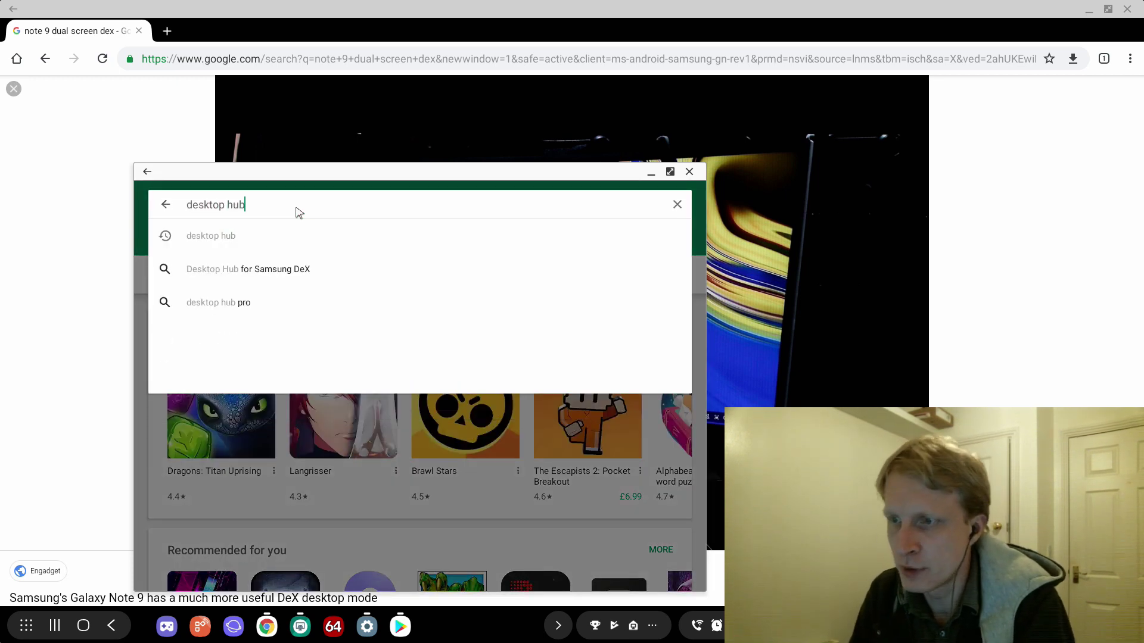
{"action": "key", "text": "Return"}
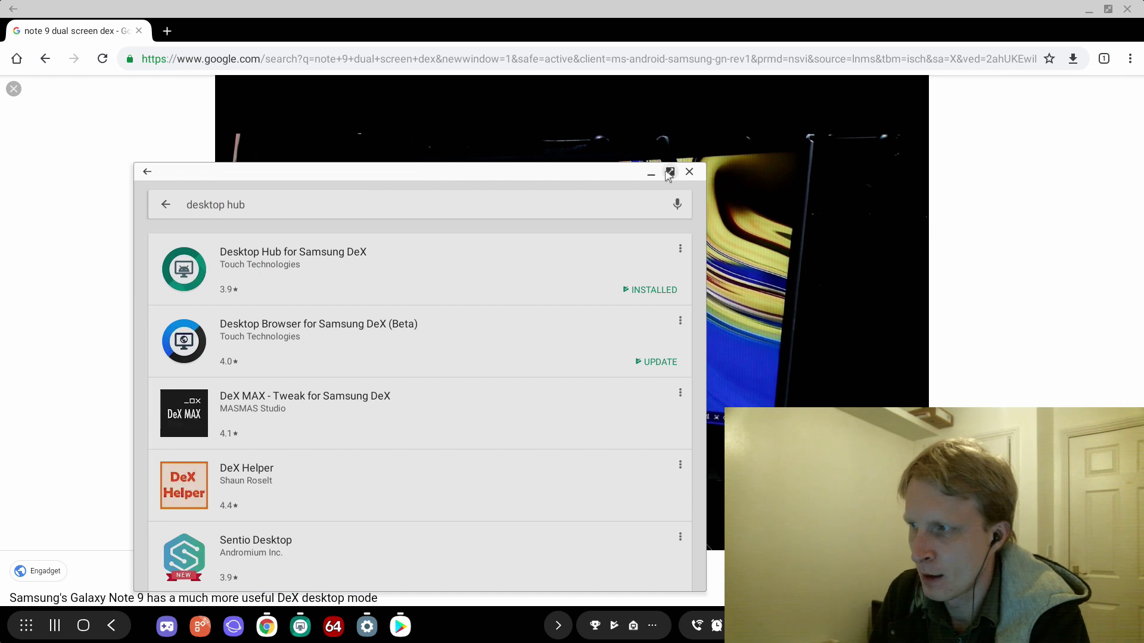
{"action": "left_click", "coordinate": [669, 173]}
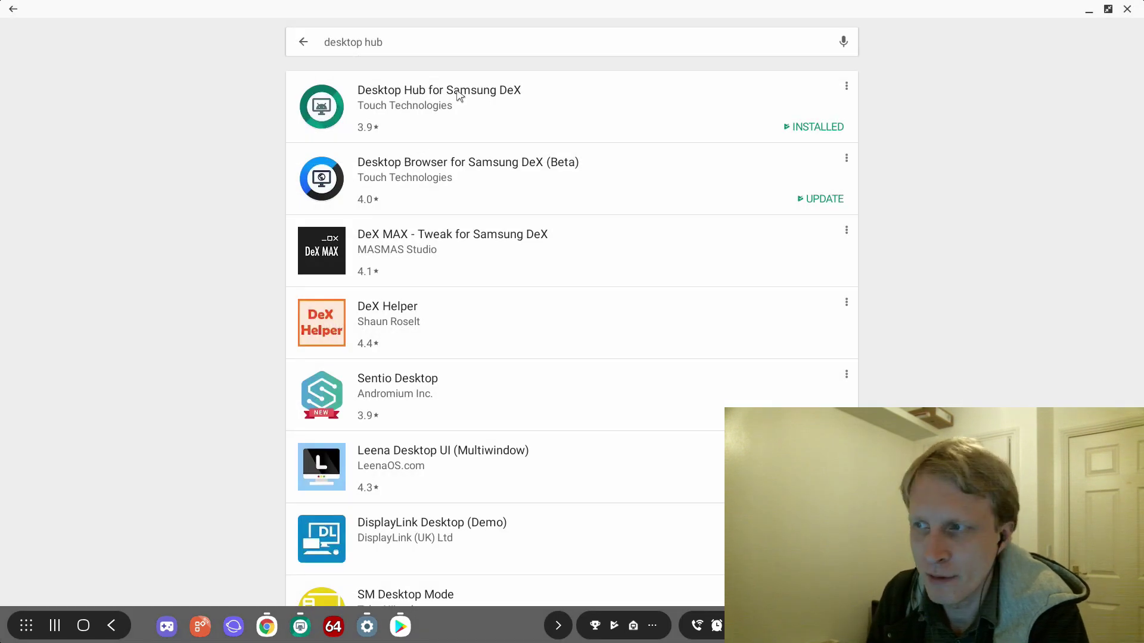
Open the Desktop Hub for Samsung DeX details and skim them.
{"action": "left_click", "coordinate": [459, 96]}
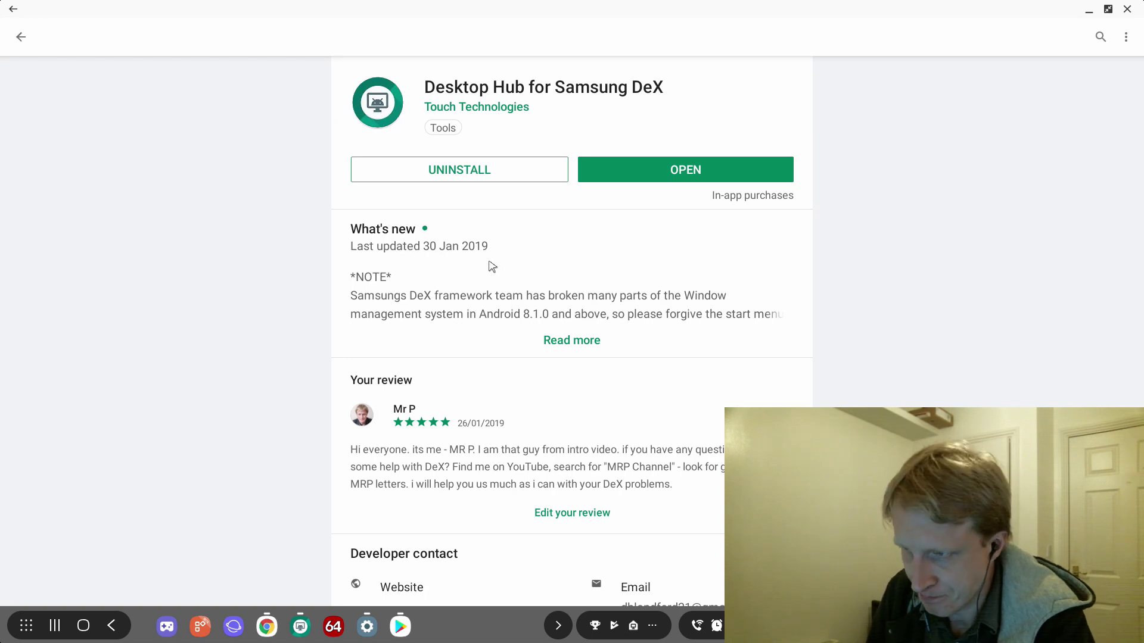
{"action": "scroll", "coordinate": [494, 265], "scroll_direction": "down", "scroll_amount": 10}
{"action": "scroll", "coordinate": [502, 263], "scroll_direction": "up", "scroll_amount": 10}
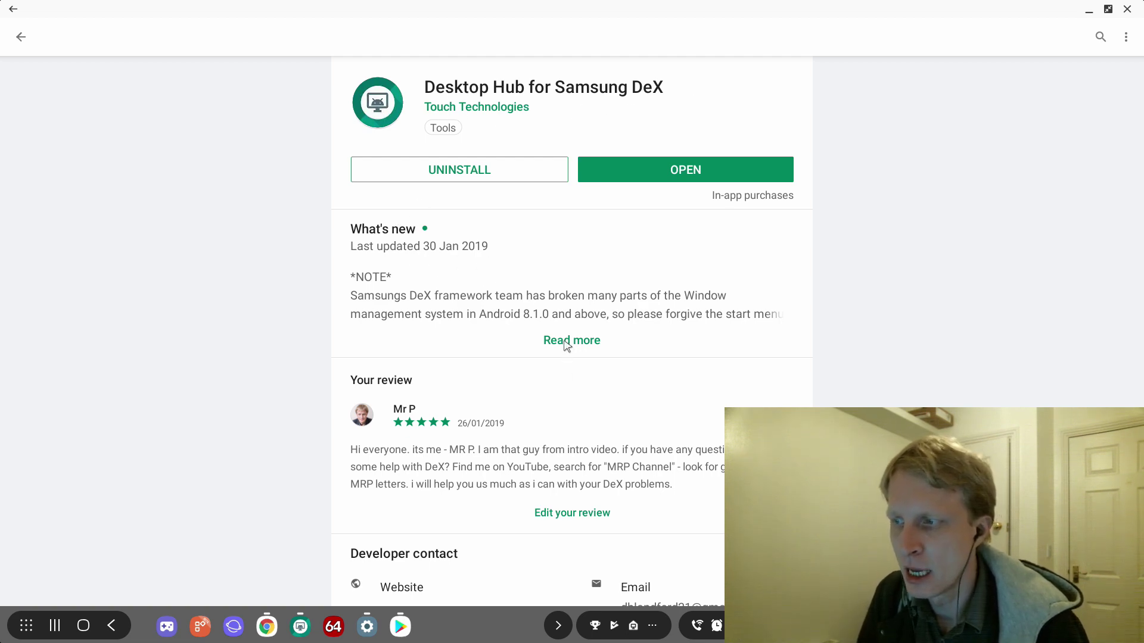
Read the full What's new notes and description, then return to the app page.
{"action": "left_click", "coordinate": [566, 343]}
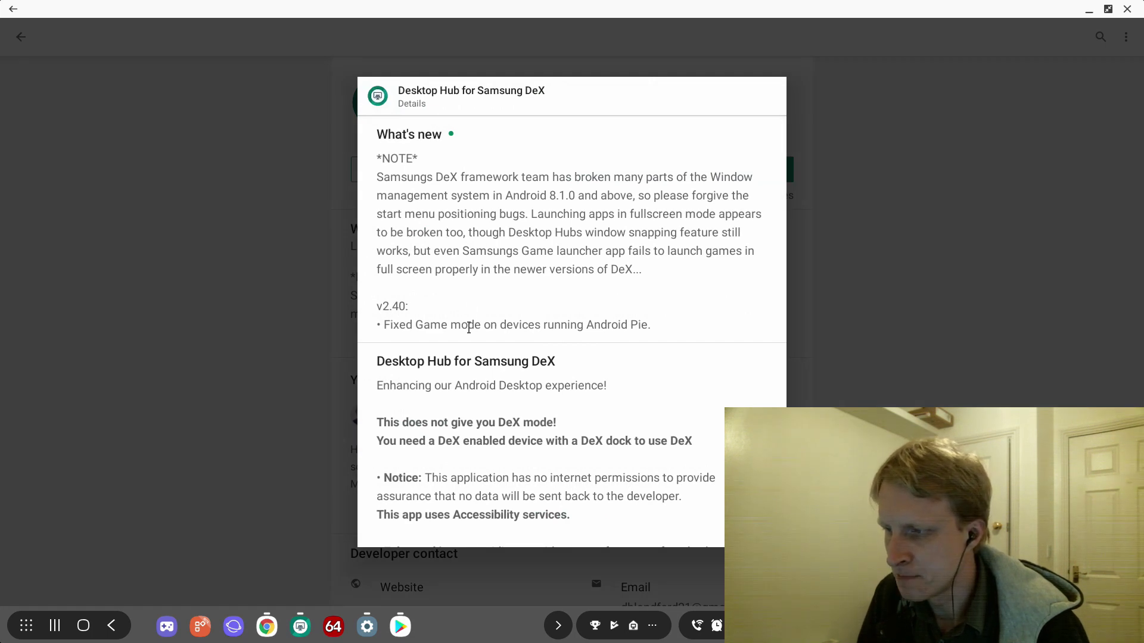
{"action": "scroll", "coordinate": [468, 327], "scroll_direction": "down", "scroll_amount": 10}
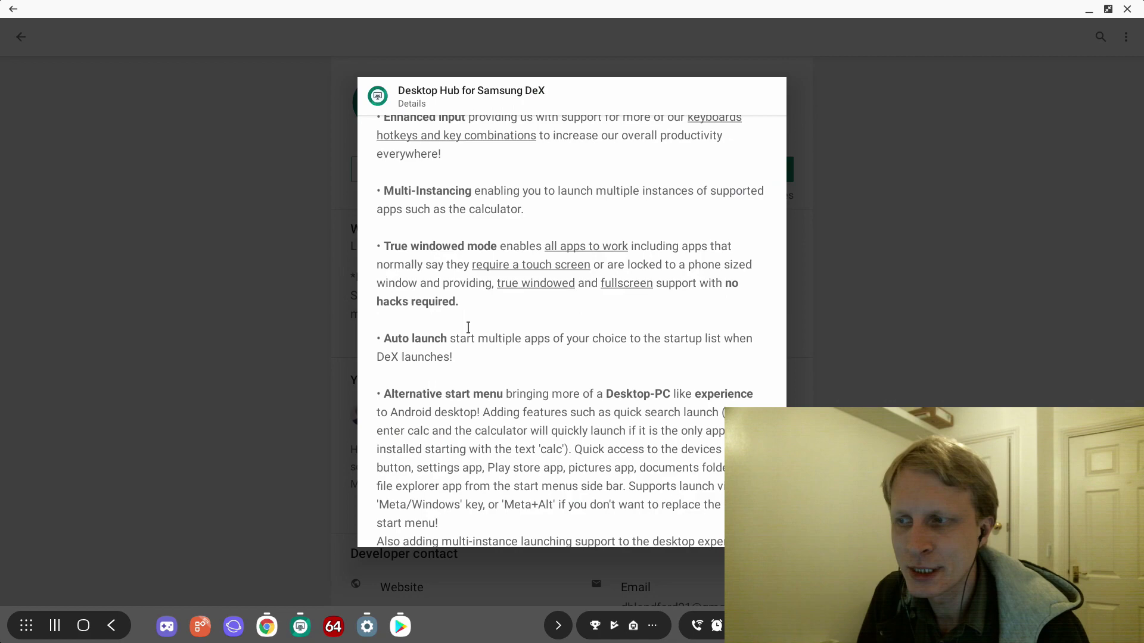
{"action": "scroll", "coordinate": [469, 328], "scroll_direction": "down", "scroll_amount": 4}
{"action": "scroll", "coordinate": [467, 322], "scroll_direction": "down", "scroll_amount": 5}
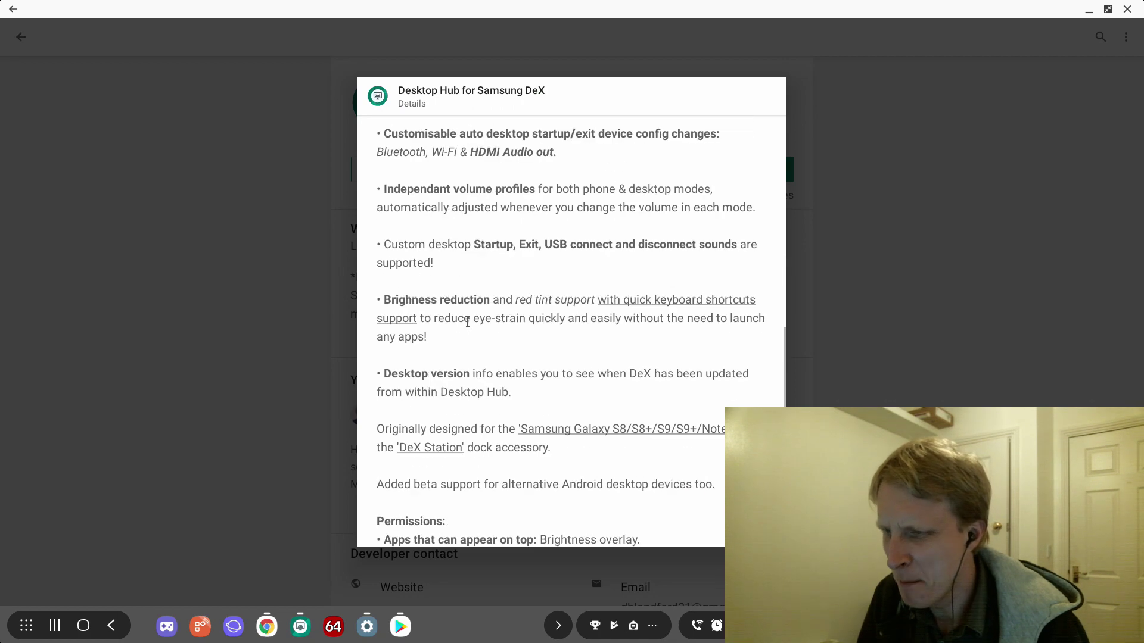
{"action": "scroll", "coordinate": [468, 321], "scroll_direction": "down", "scroll_amount": 5}
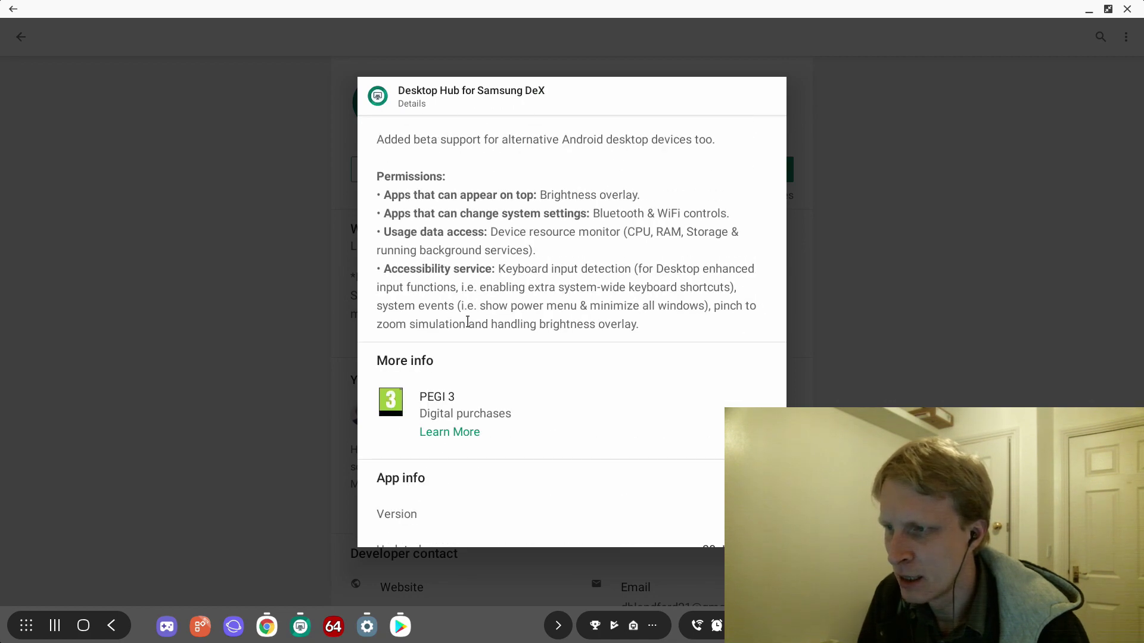
{"action": "scroll", "coordinate": [467, 322], "scroll_direction": "up", "scroll_amount": 15}
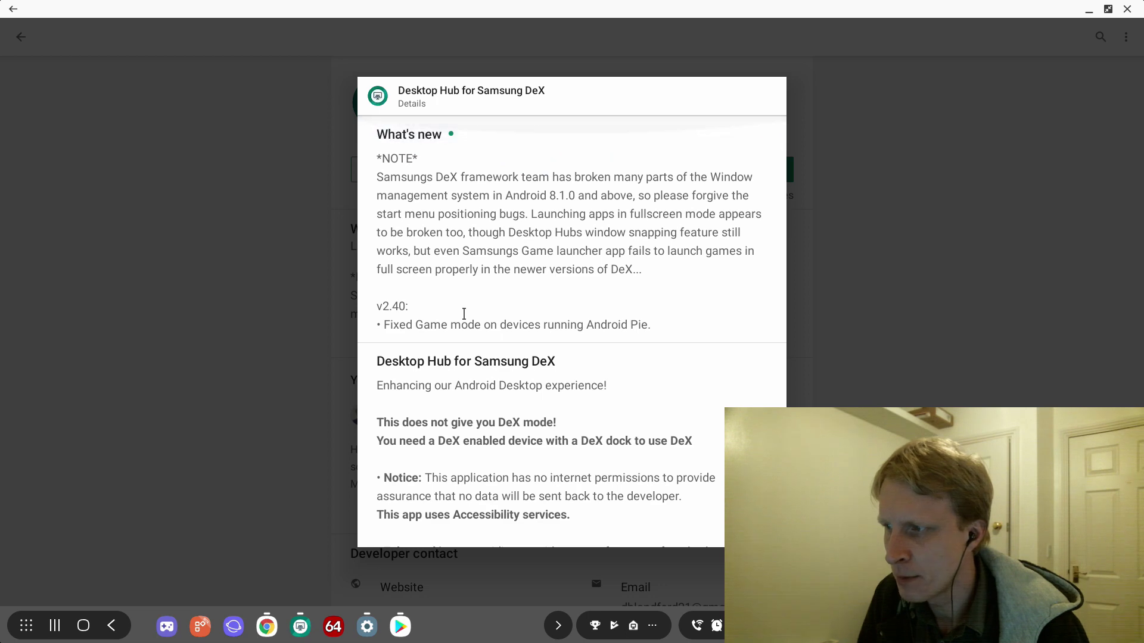
{"action": "scroll", "coordinate": [458, 305], "scroll_direction": "down", "scroll_amount": 2}
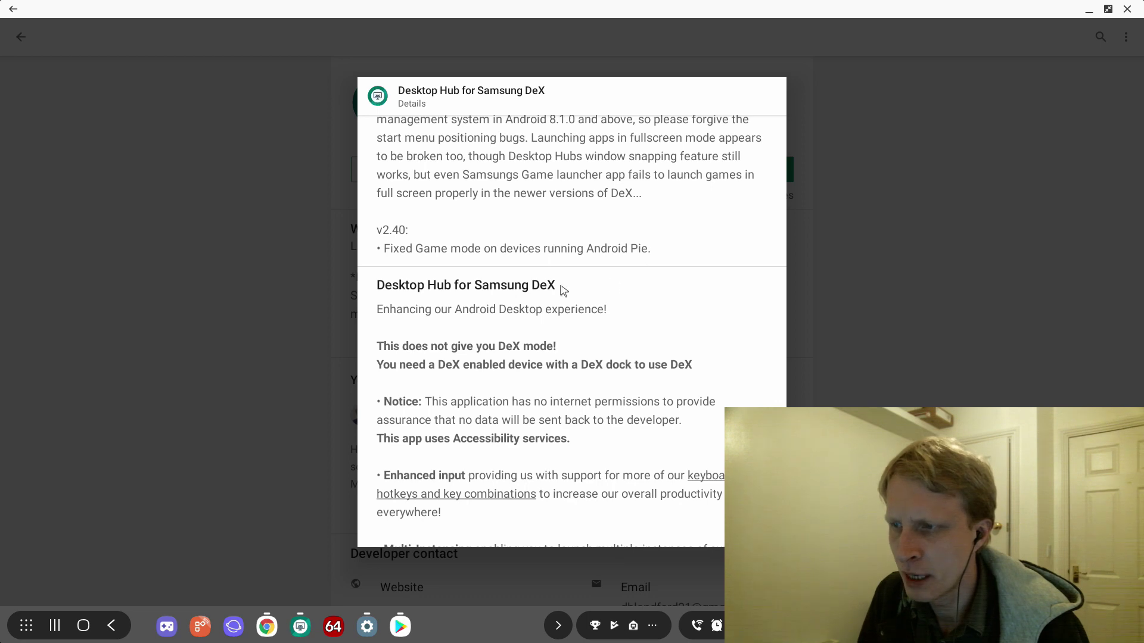
{"action": "scroll", "coordinate": [536, 327], "scroll_direction": "down", "scroll_amount": 3}
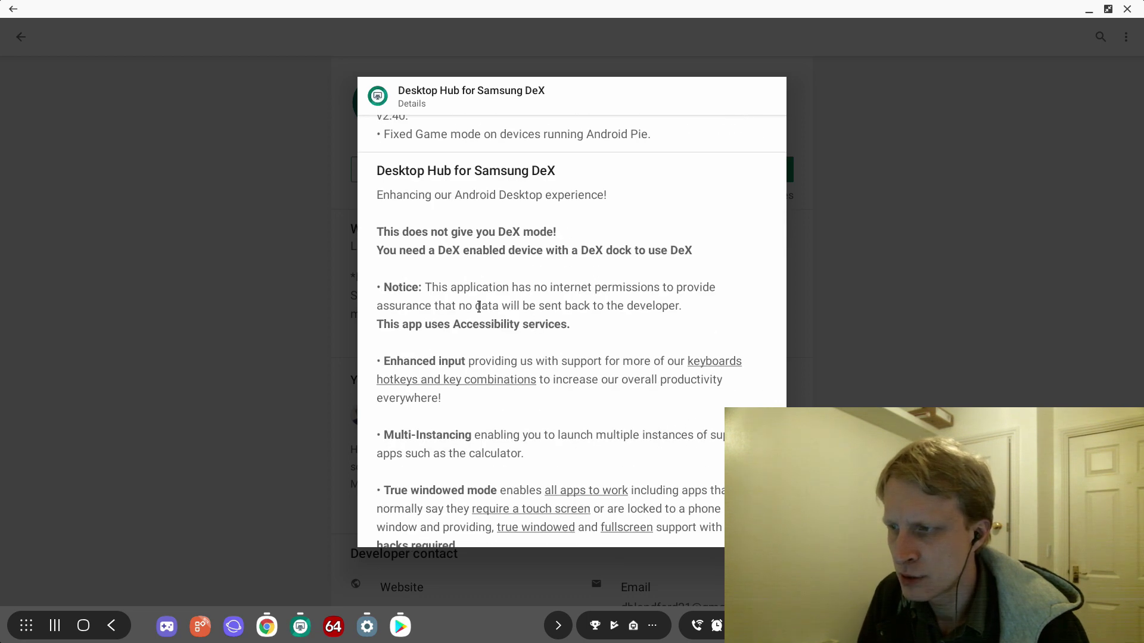
{"action": "left_click", "coordinate": [215, 189]}
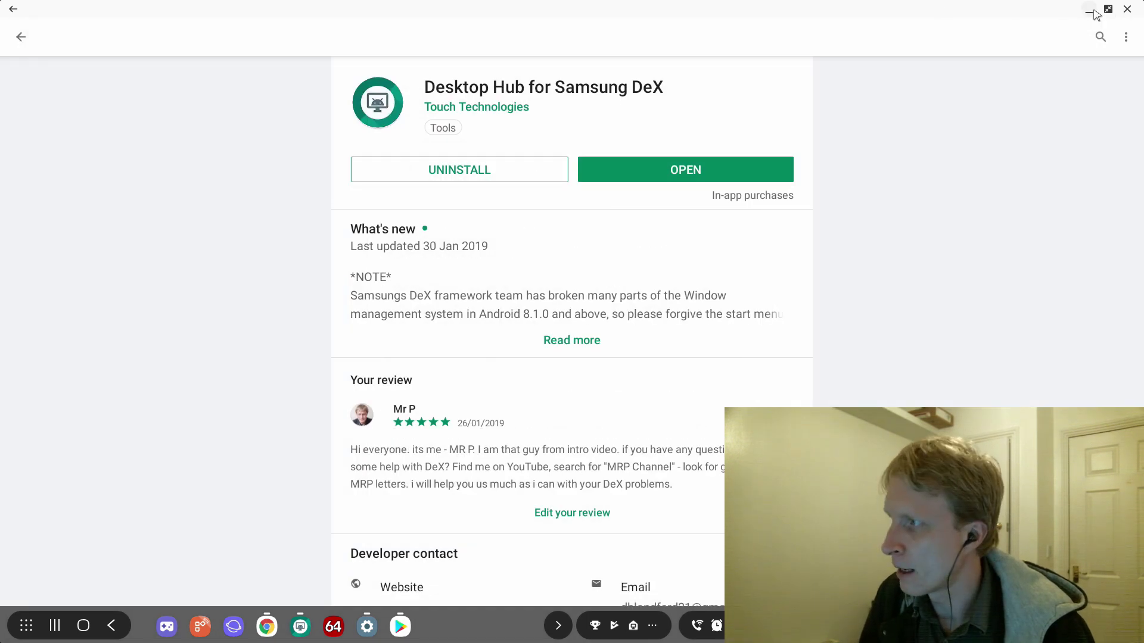
Minimise Play Store and Chrome, close Screen timeout settings, and open Desktop Hub, shifted right.
{"action": "left_click", "coordinate": [1088, 11]}
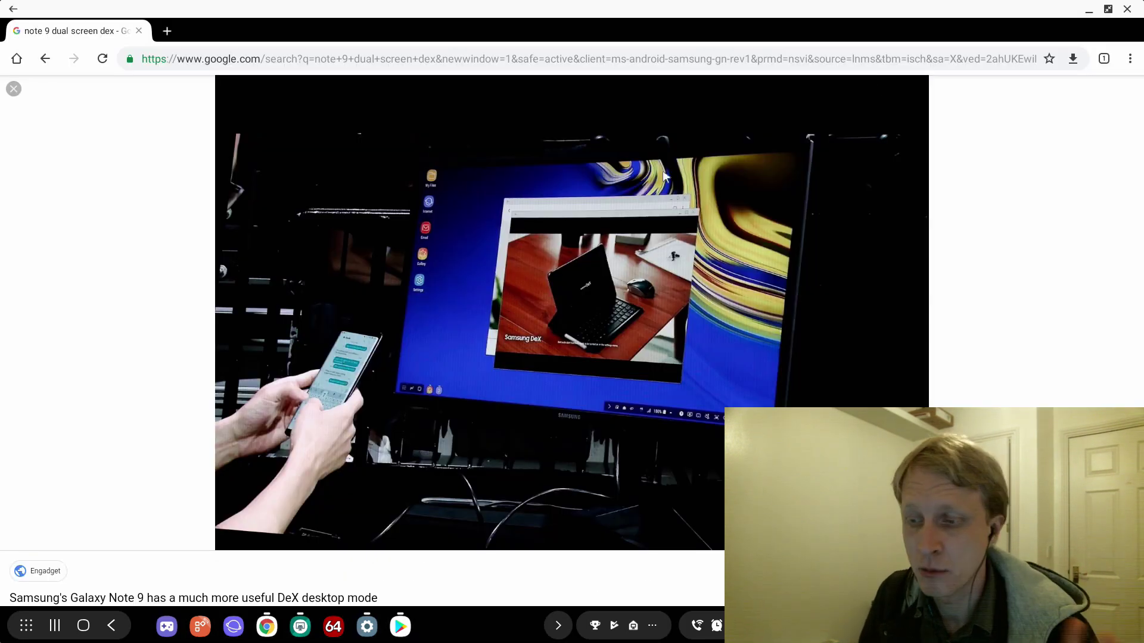
{"action": "left_click", "coordinate": [1088, 10]}
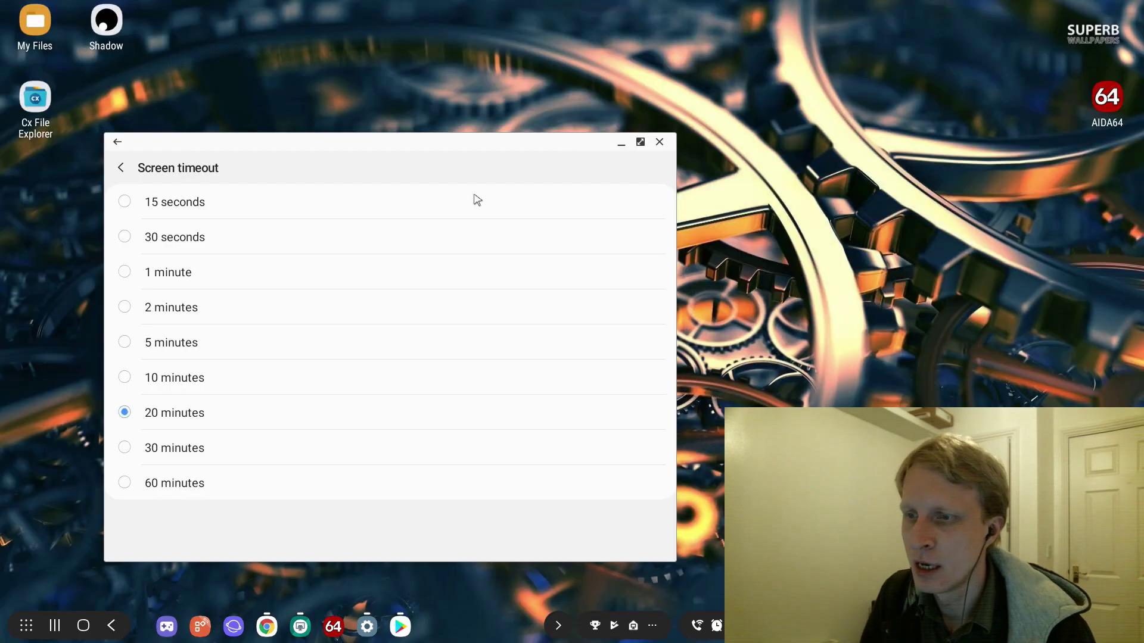
{"action": "left_click", "coordinate": [659, 142]}
{"action": "left_click", "coordinate": [301, 626]}
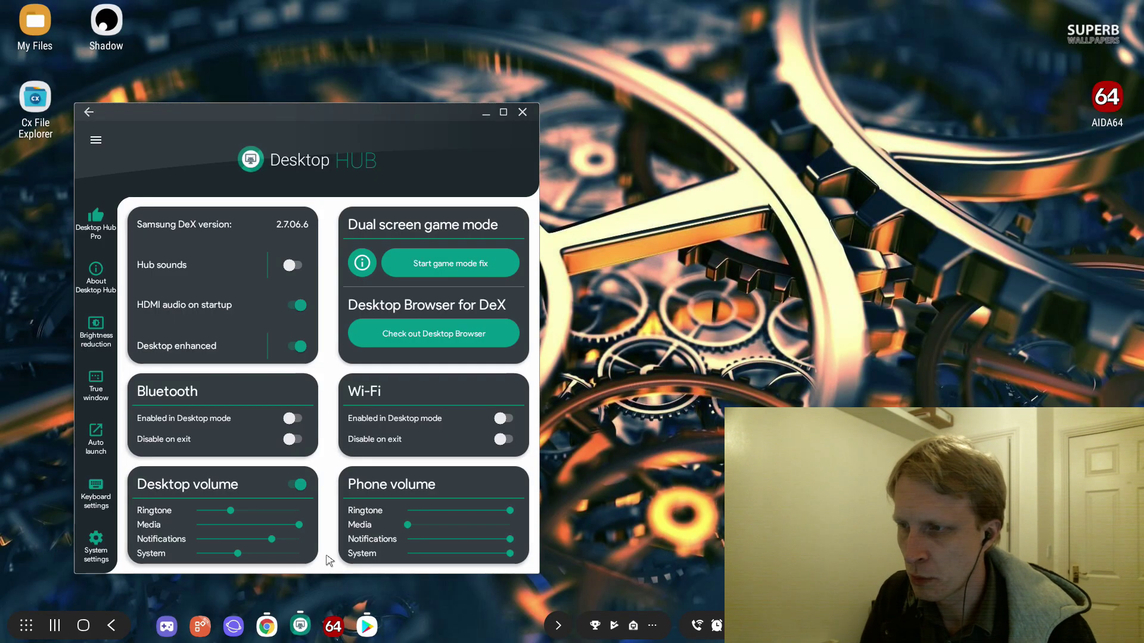
{"action": "left_click_drag", "start_coordinate": [260, 125], "coordinate": [299, 90]}
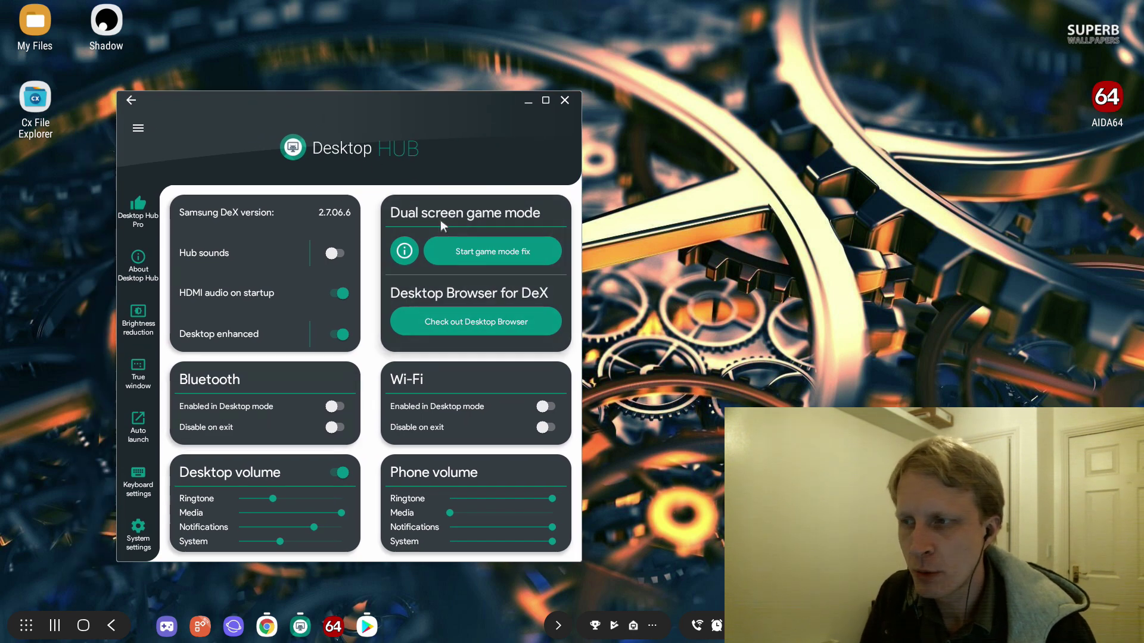
{"action": "left_click", "coordinate": [406, 250]}
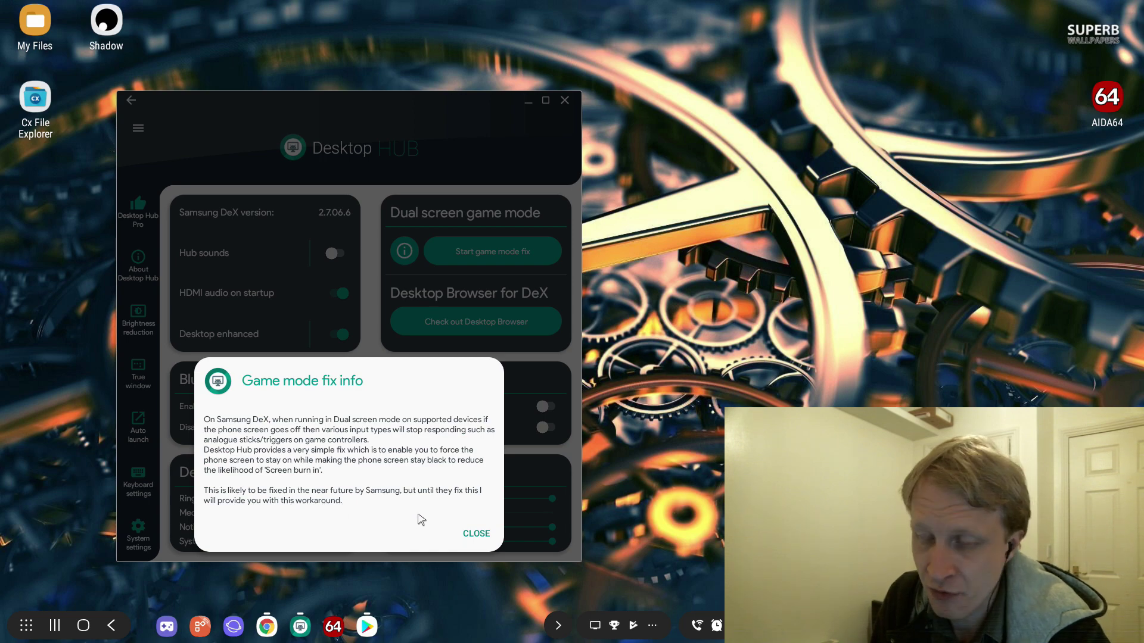
{"action": "left_click", "coordinate": [476, 534]}
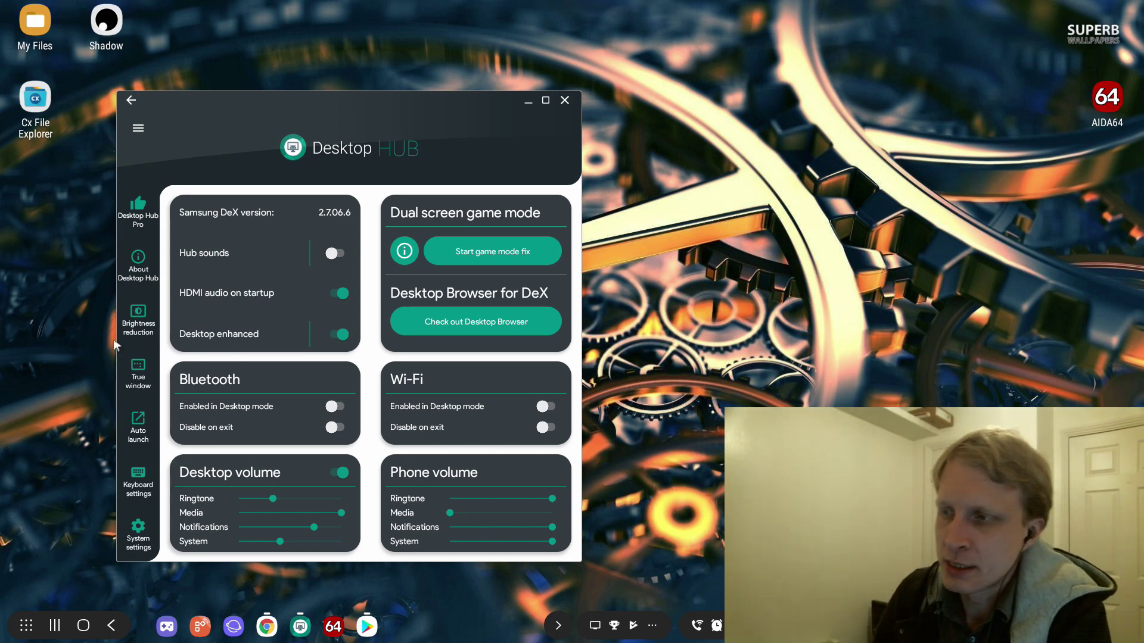
Start the Dual screen game mode fix, view its Dual DeX notification, then stop game mode.
{"action": "left_click", "coordinate": [508, 254]}
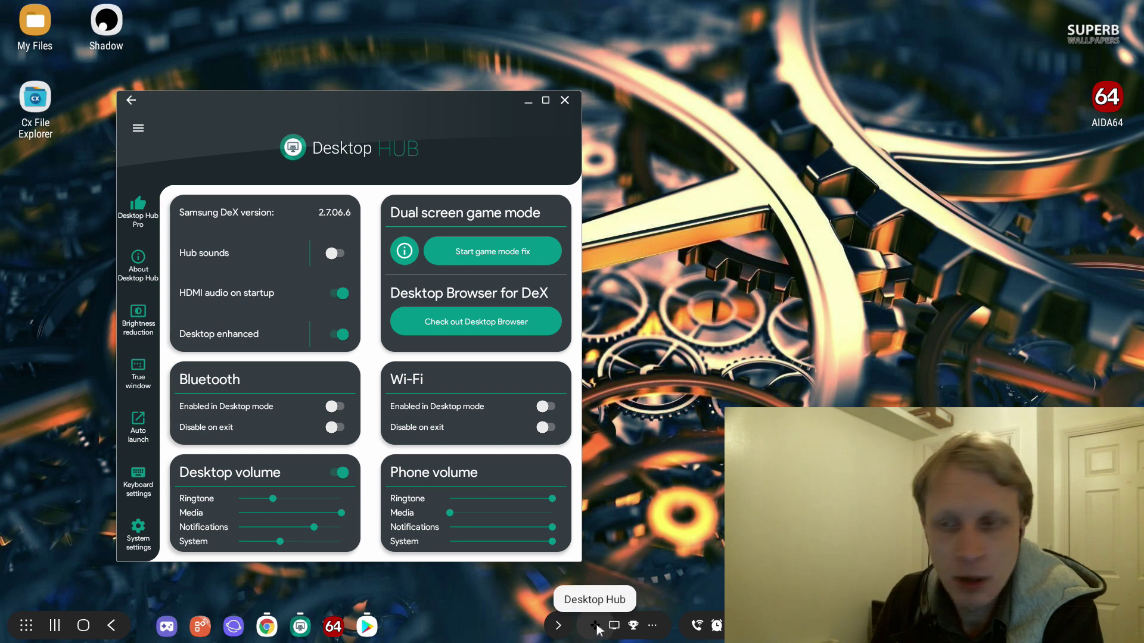
{"action": "left_click", "coordinate": [652, 625]}
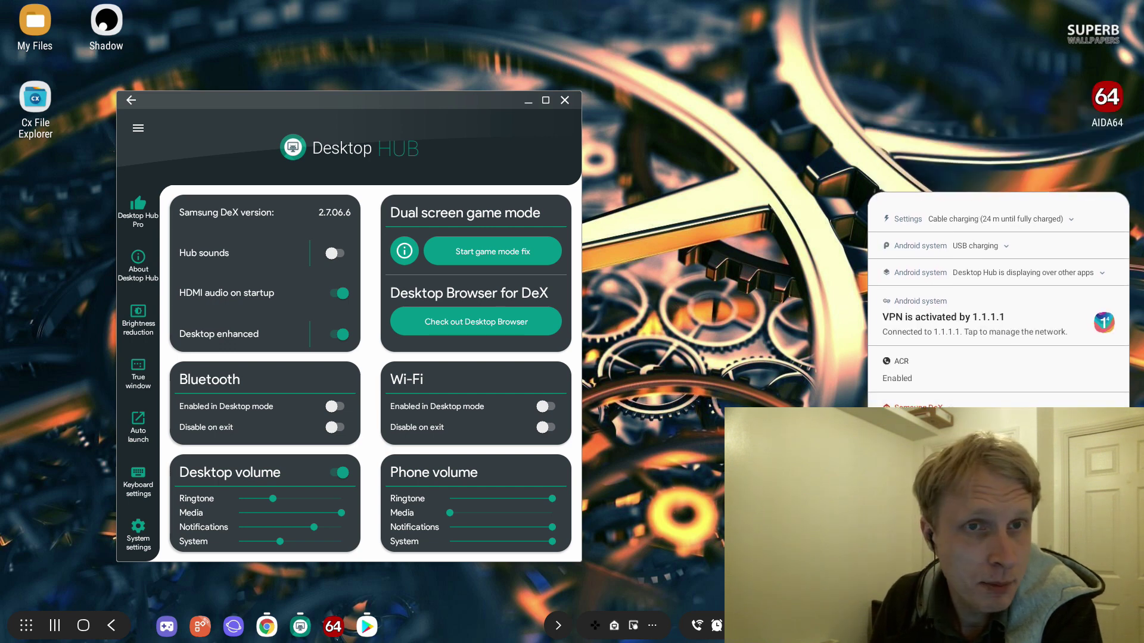
{"action": "left_click", "coordinate": [596, 625]}
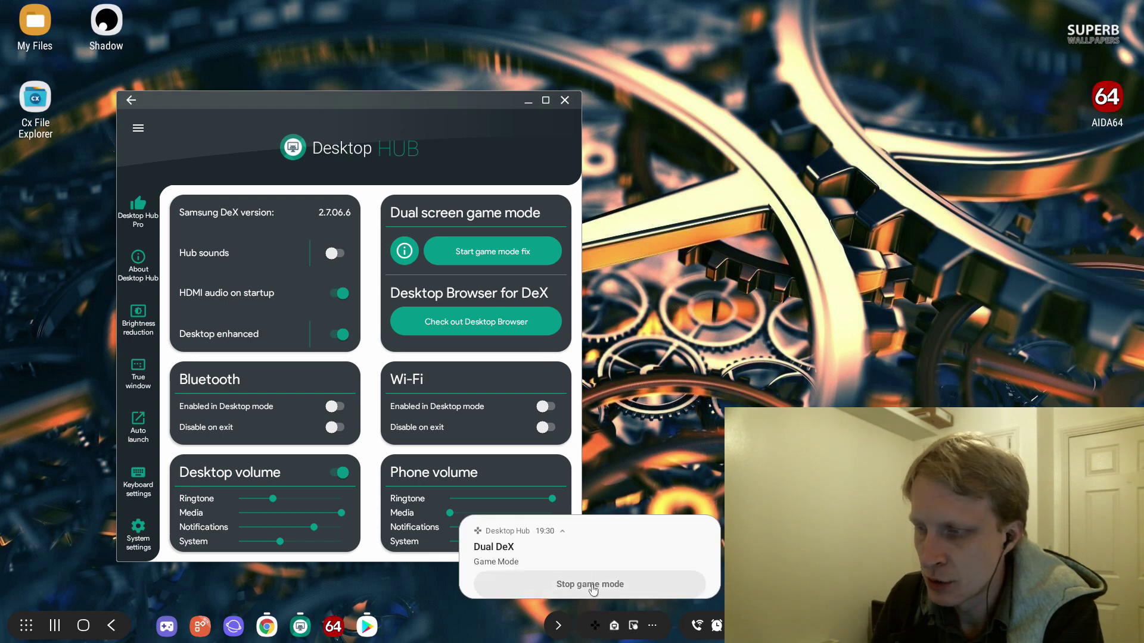
{"action": "left_click", "coordinate": [593, 587]}
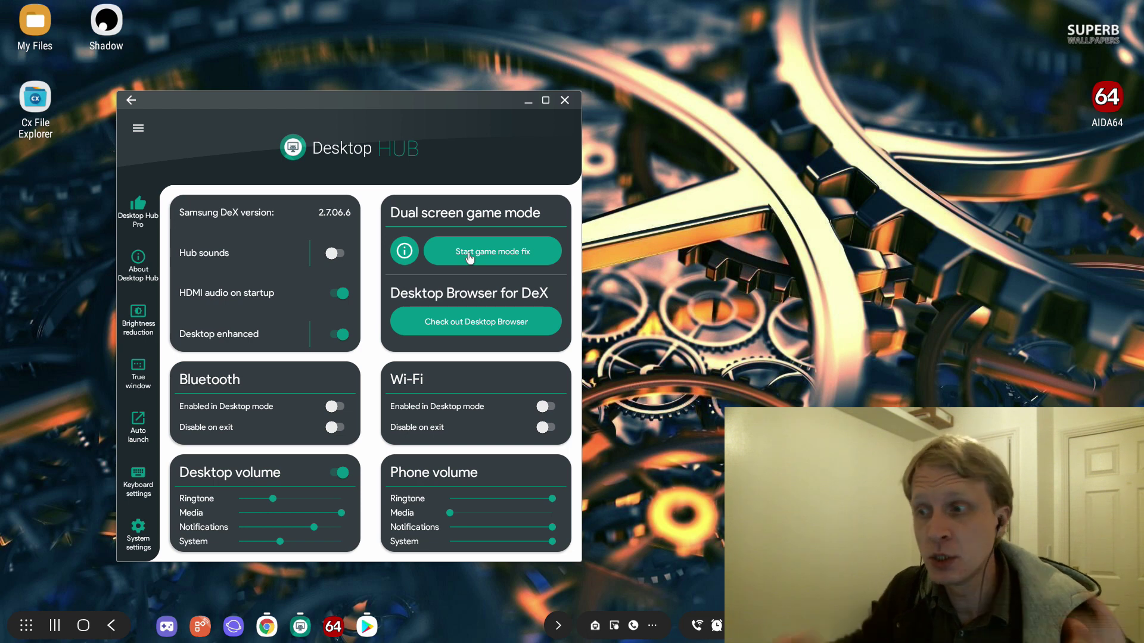
Restart the Dual screen game mode fix and check the notifications panel for its status.
{"action": "left_click", "coordinate": [490, 256]}
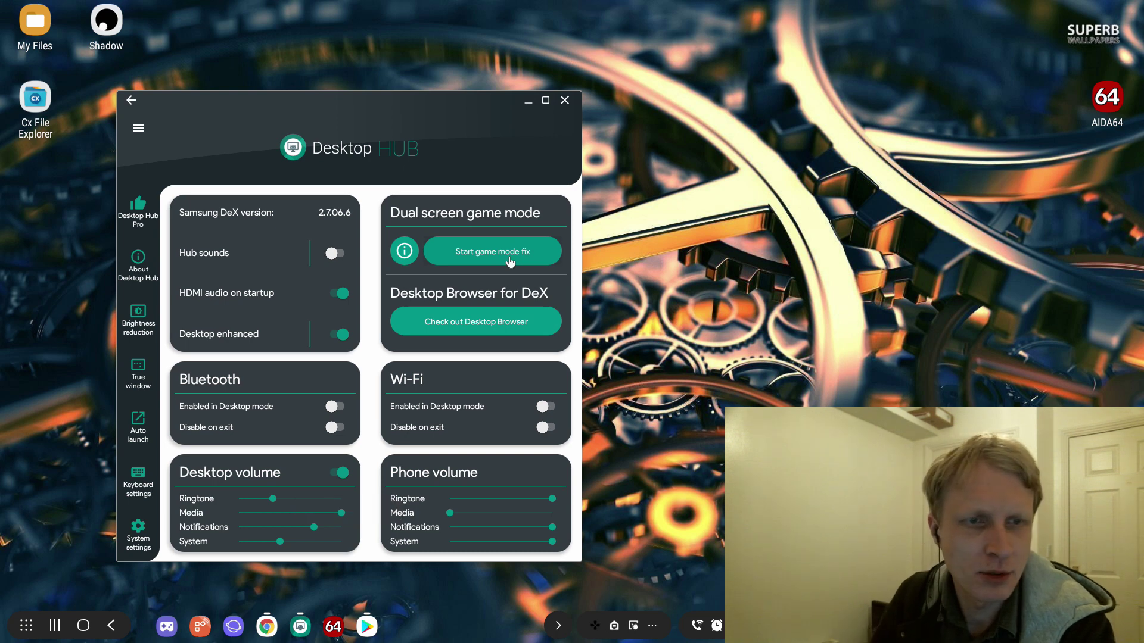
{"action": "left_click", "coordinate": [511, 256]}
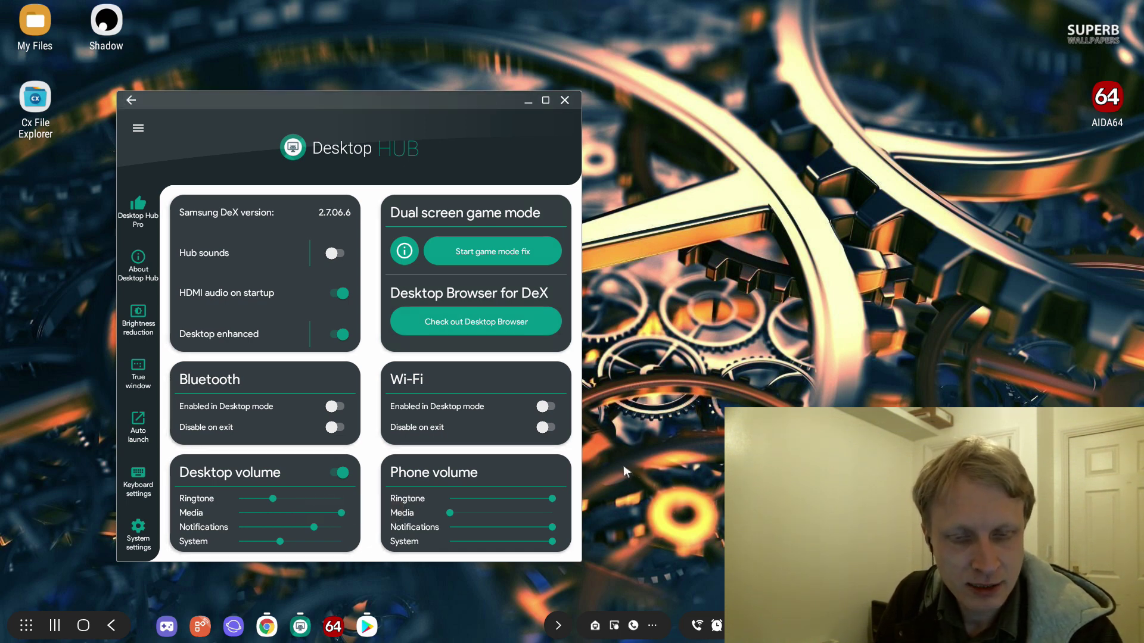
{"action": "left_click", "coordinate": [658, 625]}
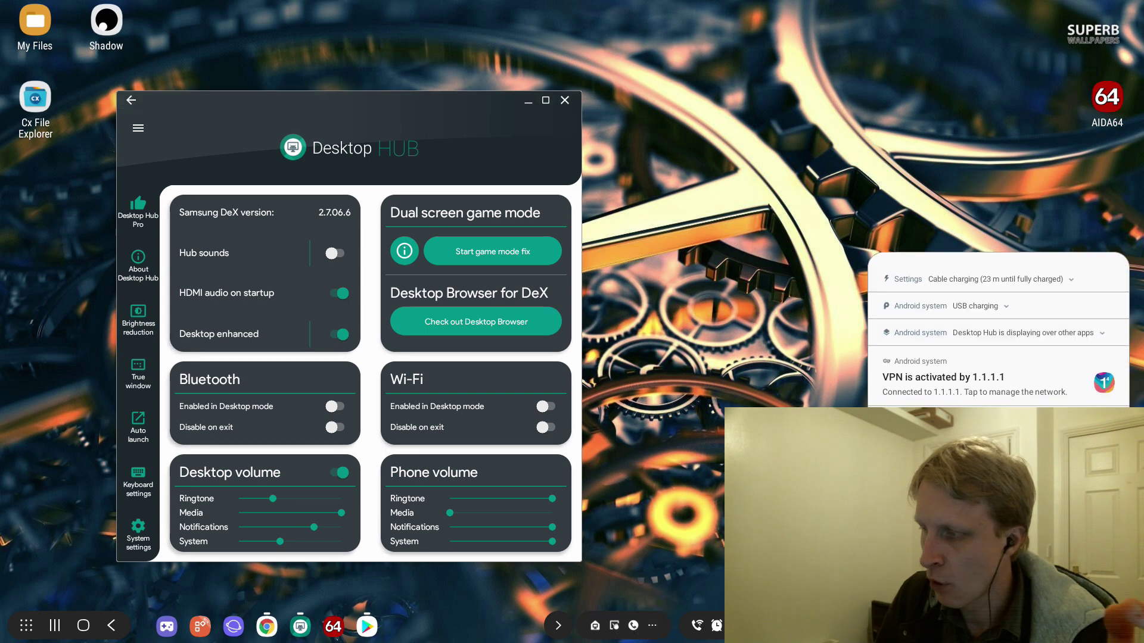